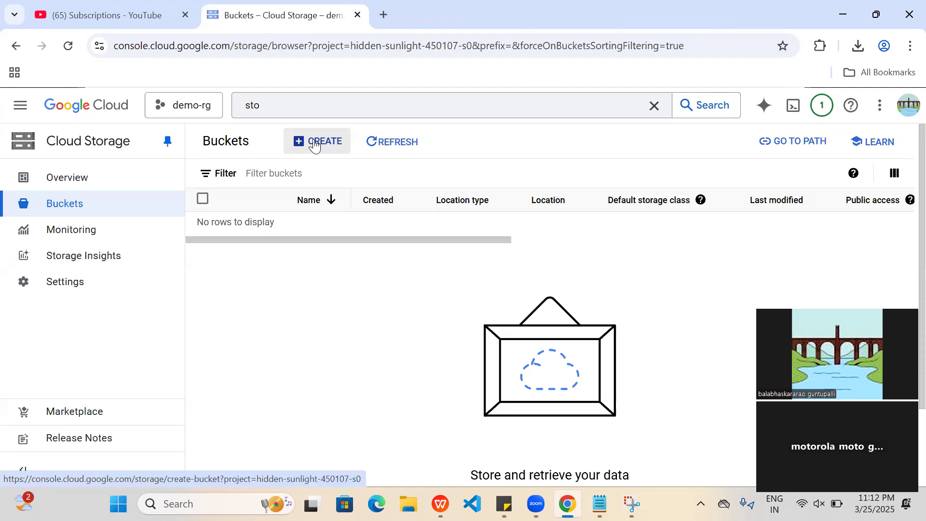
Switch to Notepad and write "when VM disk" and "cloud stoegre" as separate lines in a new blank tab.
{"action": "mouse_move", "coordinate": [600, 504]}
{"action": "left_click", "coordinate": [677, 444]}
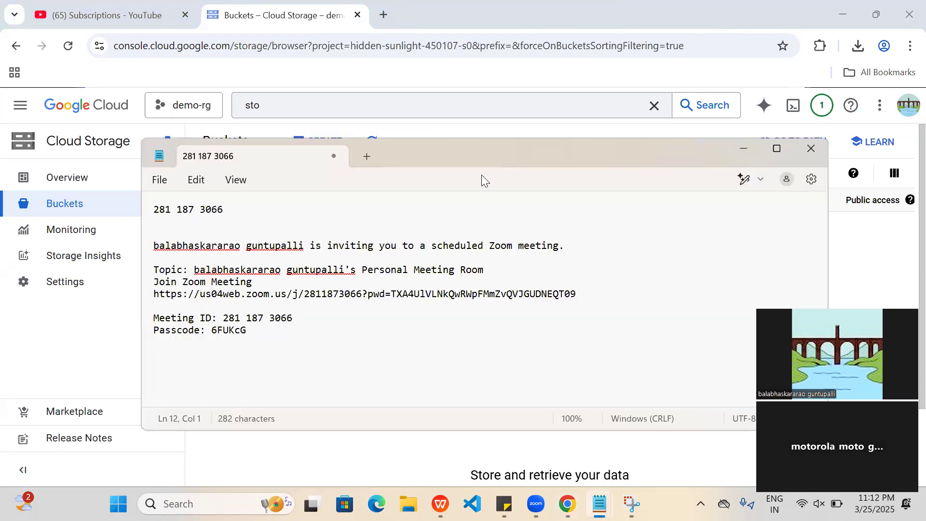
{"action": "left_click", "coordinate": [366, 157]}
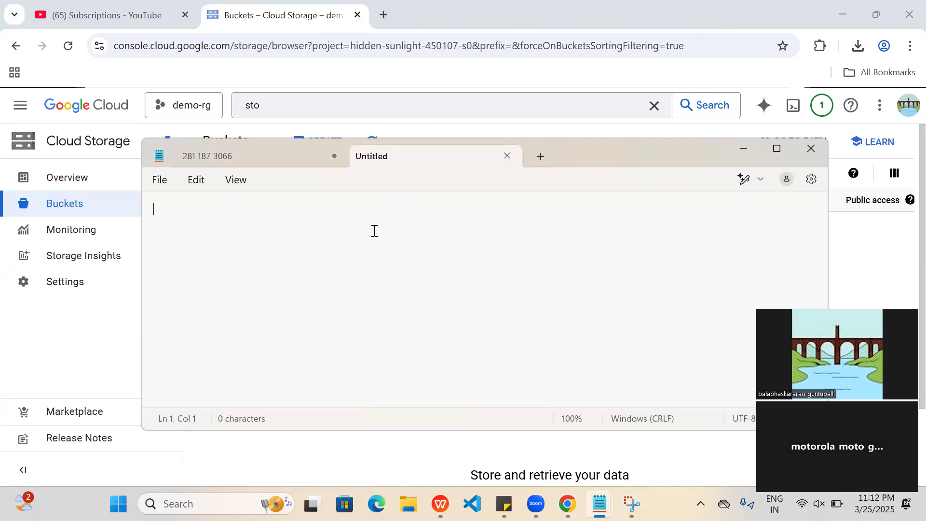
{"action": "type", "text": "when VM disk"}
{"action": "key", "text": "Return"}
{"action": "key", "text": "Return"}
{"action": "type", "text": "cloud stoegre"}
Add the line "VM Disk, read and" below the existing notes, leaving blank lines in between.
{"action": "key", "text": "Return"}
{"action": "key", "text": "Return"}
{"action": "key", "text": "Return"}
{"action": "type", "text": "VM Disk, "}
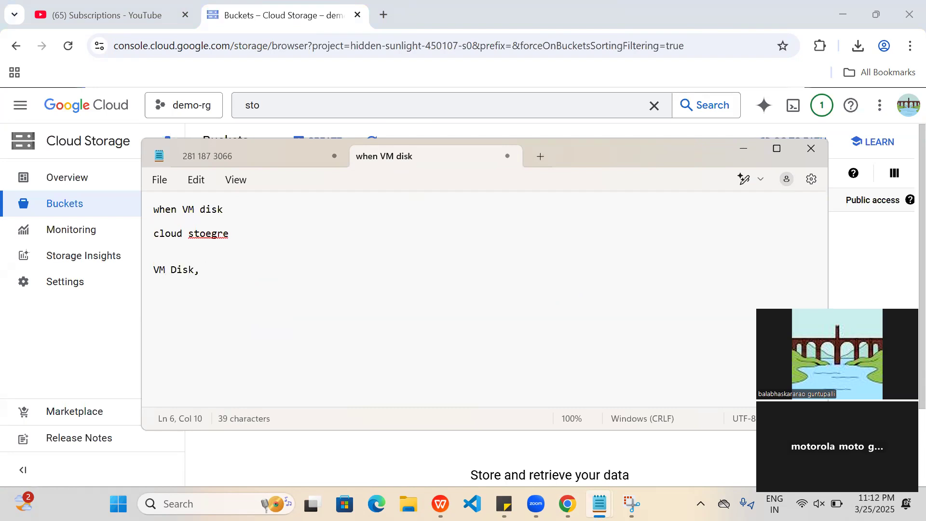
{"action": "type", "text": "weh"}
{"action": "key", "text": "BackSpace"}
{"action": "key", "text": "BackSpace"}
{"action": "key", "text": "BackSpace"}
{"action": "type", "text": "read and"}
Add "disk" and "clou" as two further separate lines at the end of the notes.
{"action": "key", "text": "Return"}
{"action": "key", "text": "Return"}
{"action": "key", "text": "Return"}
{"action": "type", "text": "disk"}
{"action": "key", "text": "Return"}
{"action": "key", "text": "Return"}
{"action": "type", "text": "clou"}
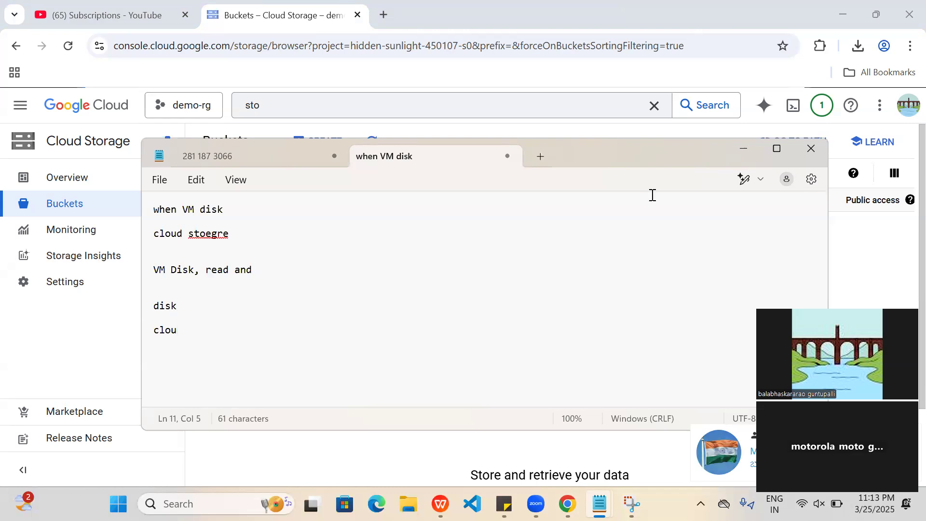
Switch back to the Cloud Storage page in Chrome, start creating a bucket and name it balab-bucket.
{"action": "left_click", "coordinate": [609, 134]}
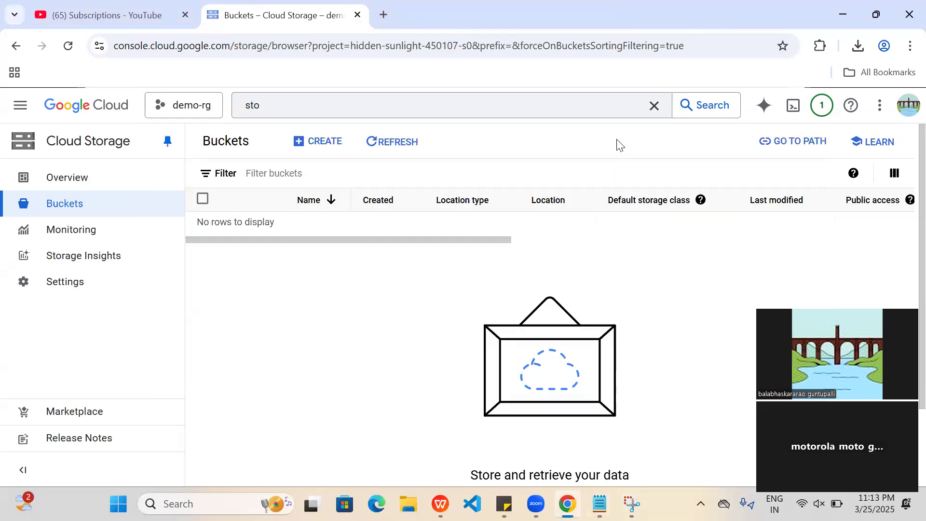
{"action": "left_click", "coordinate": [311, 141]}
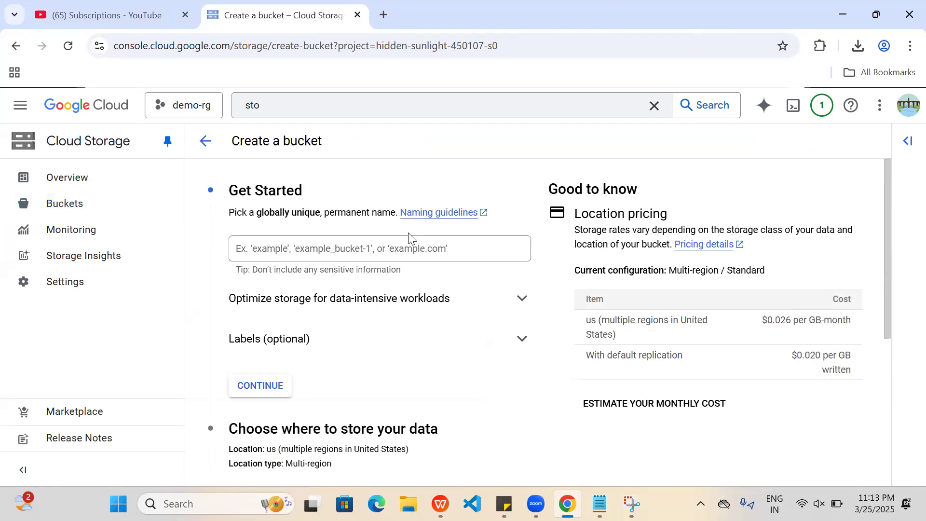
{"action": "left_click", "coordinate": [310, 249]}
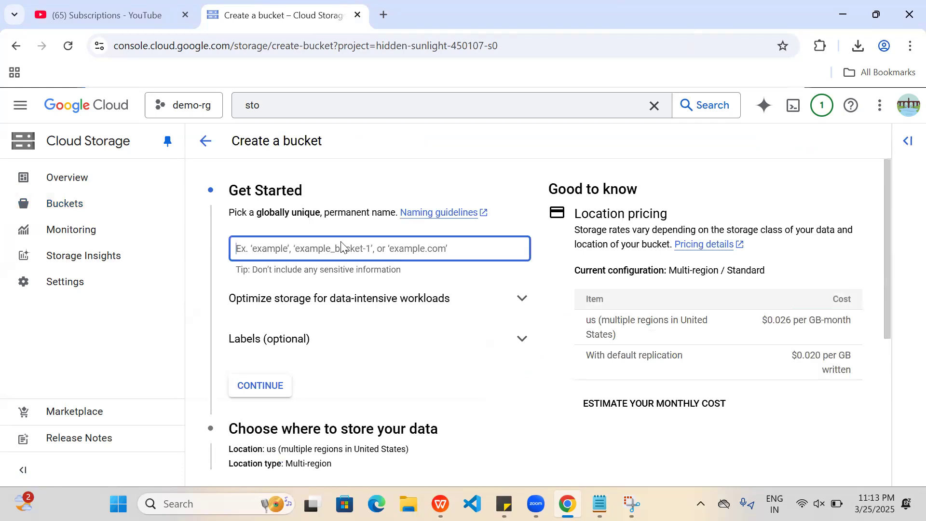
{"action": "type", "text": "adsfsd"}
{"action": "key", "text": "BackSpace"}
{"action": "key", "text": "BackSpace"}
{"action": "key", "text": "BackSpace"}
{"action": "key", "text": "BackSpace"}
{"action": "key", "text": "BackSpace"}
{"action": "key", "text": "BackSpace"}
{"action": "type", "text": "balab-bucket"}
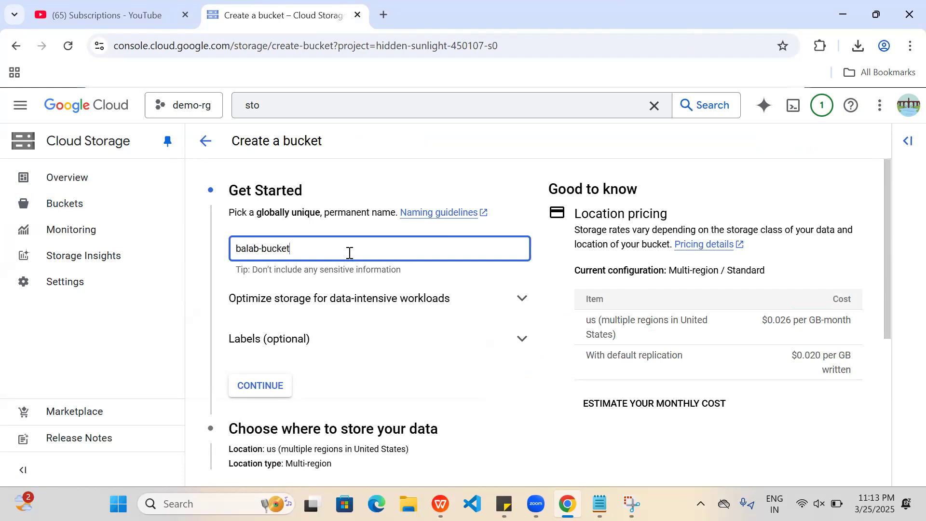
Expand the data-intensive workload and labels options and examine them along with the remaining bucket settings.
{"action": "left_click", "coordinate": [385, 301]}
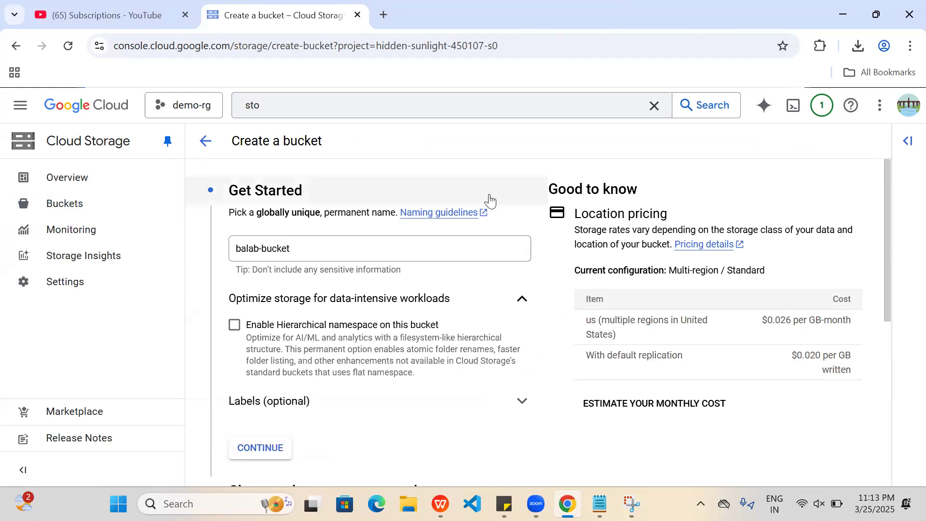
{"action": "scroll", "coordinate": [492, 176], "scroll_direction": "down", "scroll_amount": 2}
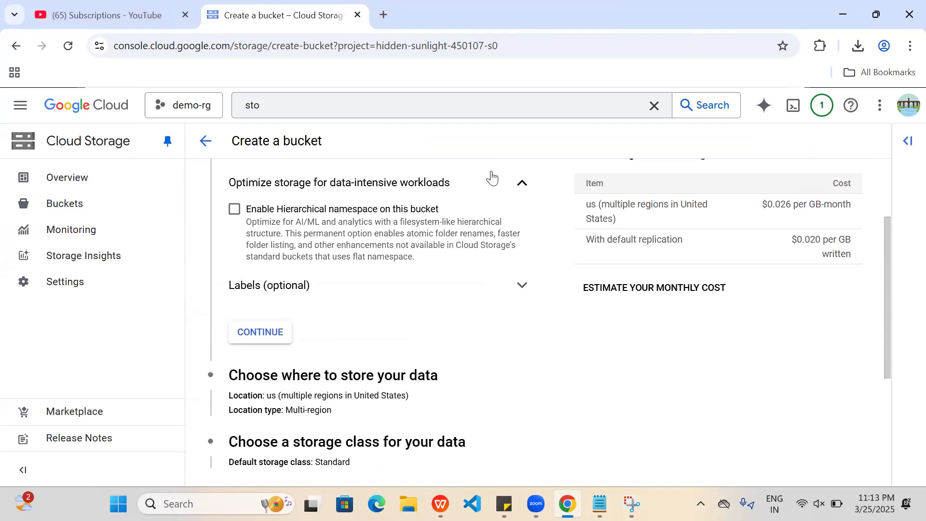
{"action": "scroll", "coordinate": [492, 178], "scroll_direction": "down", "scroll_amount": 1}
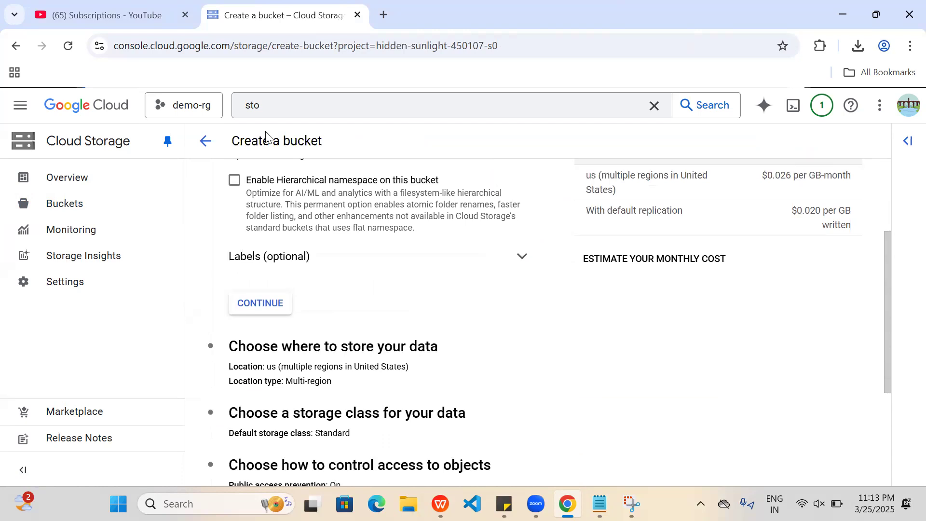
{"action": "scroll", "coordinate": [430, 331], "scroll_direction": "down", "scroll_amount": 3}
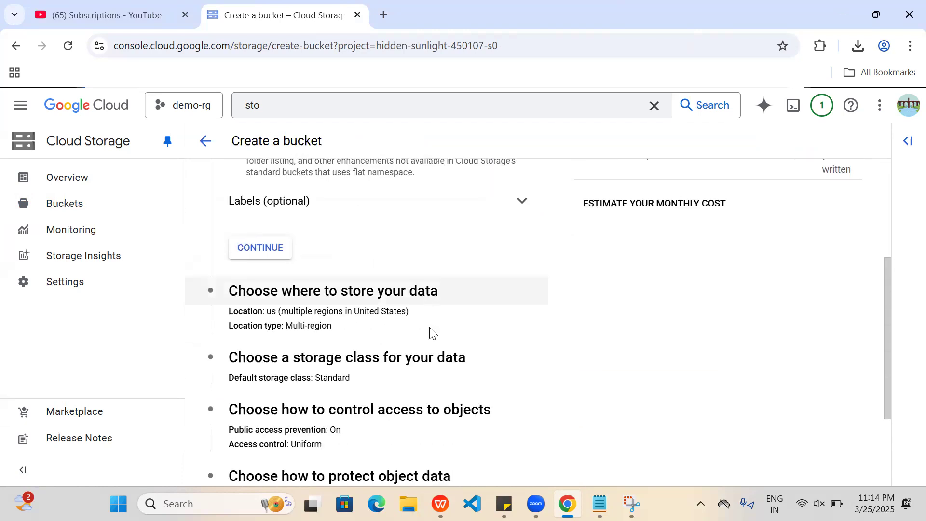
{"action": "scroll", "coordinate": [450, 261], "scroll_direction": "up", "scroll_amount": 2}
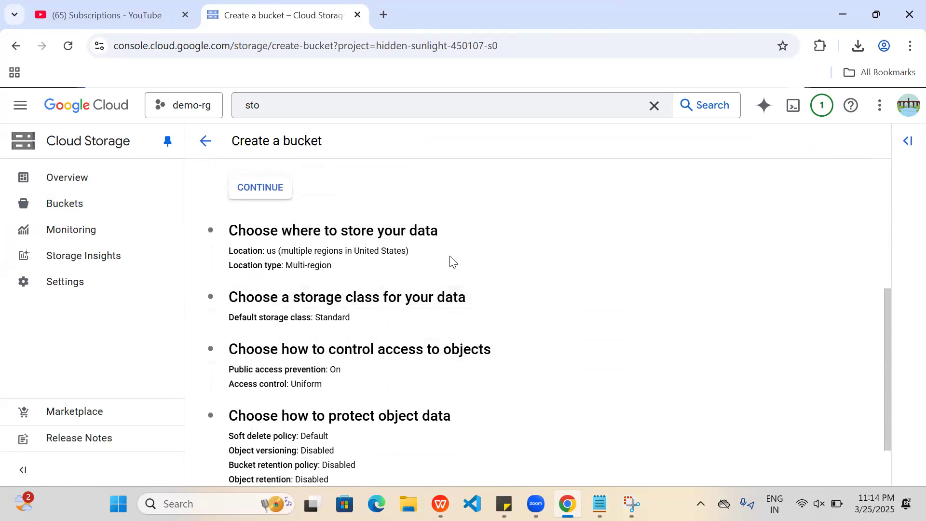
{"action": "left_click", "coordinate": [512, 197]}
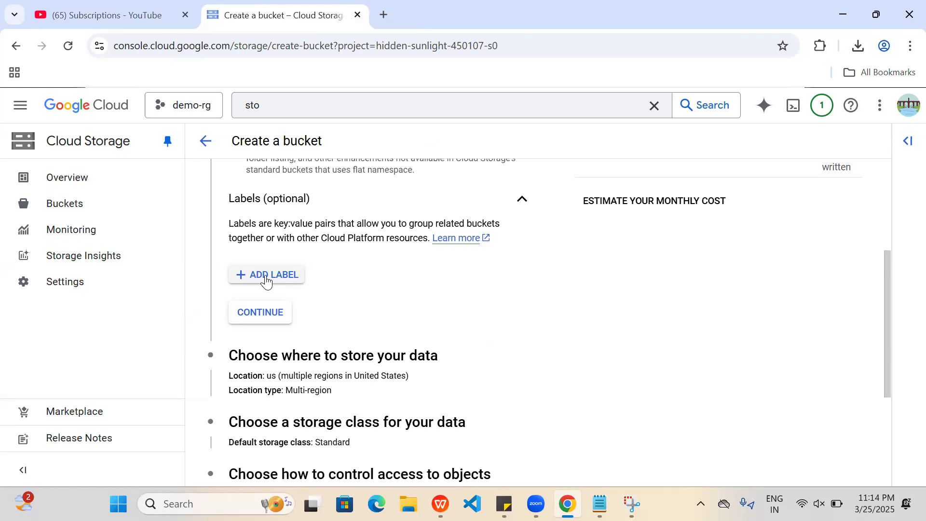
{"action": "key", "text": "Down"}
Open the data location settings and examine the Multi-region locations and the Dual-region options.
{"action": "scroll", "coordinate": [495, 286], "scroll_direction": "down", "scroll_amount": 3}
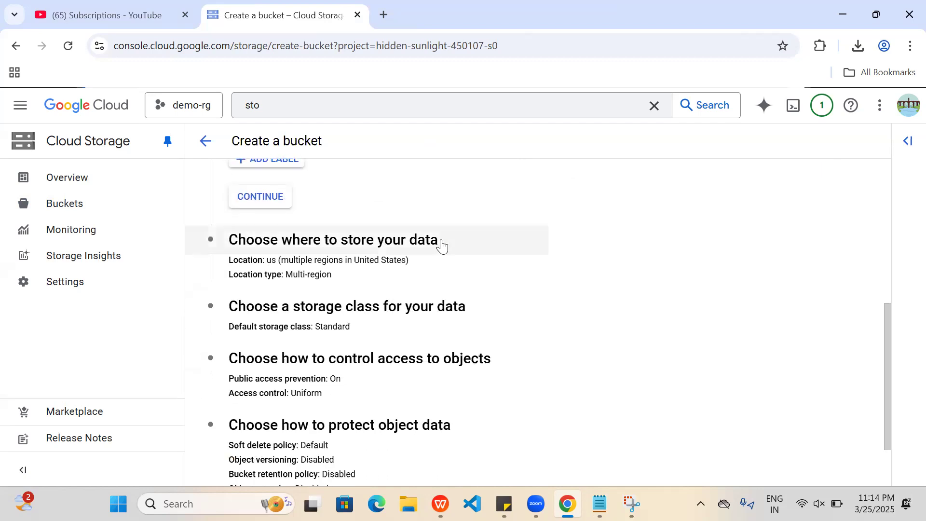
{"action": "left_click", "coordinate": [462, 245]}
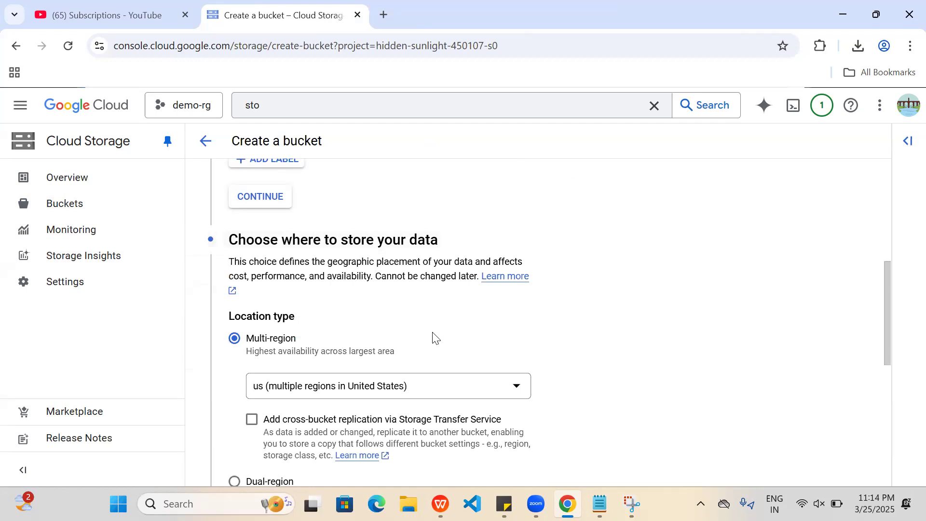
{"action": "scroll", "coordinate": [436, 338], "scroll_direction": "down", "scroll_amount": 4}
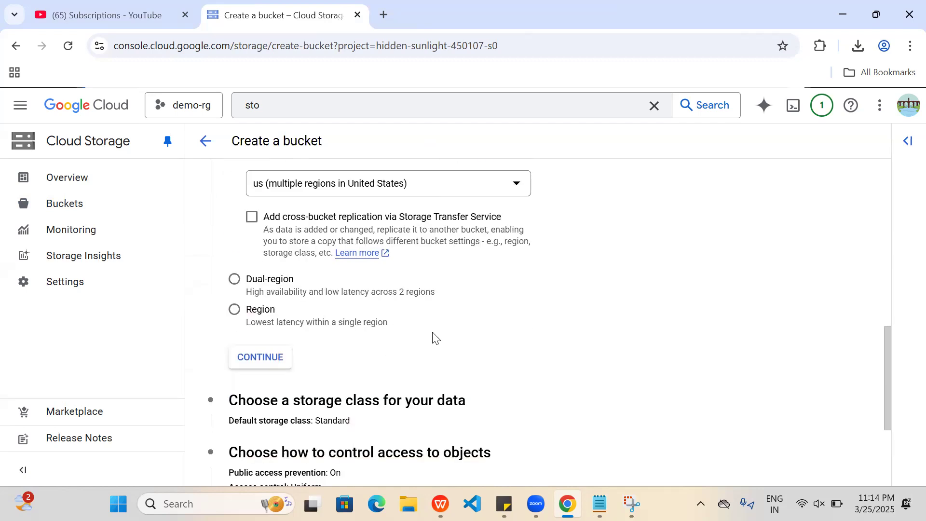
{"action": "scroll", "coordinate": [436, 338], "scroll_direction": "up", "scroll_amount": 1}
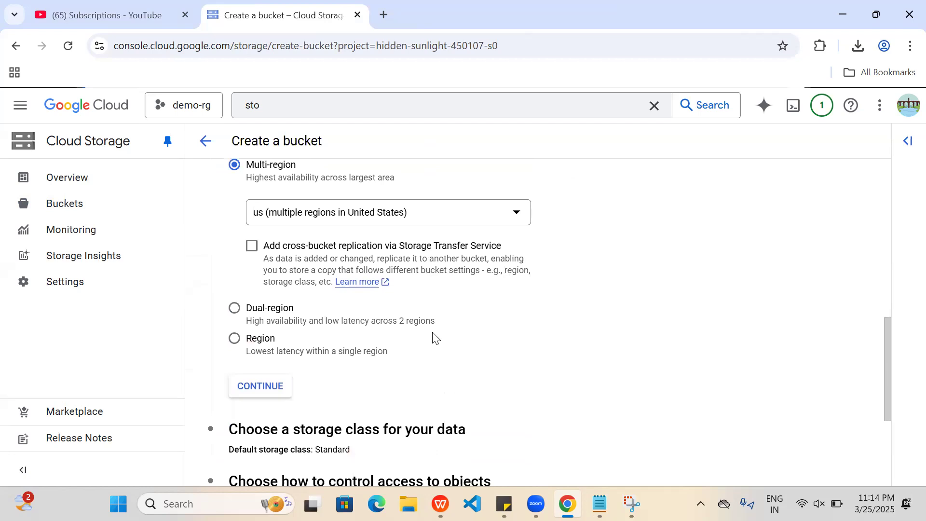
{"action": "left_click", "coordinate": [399, 219]}
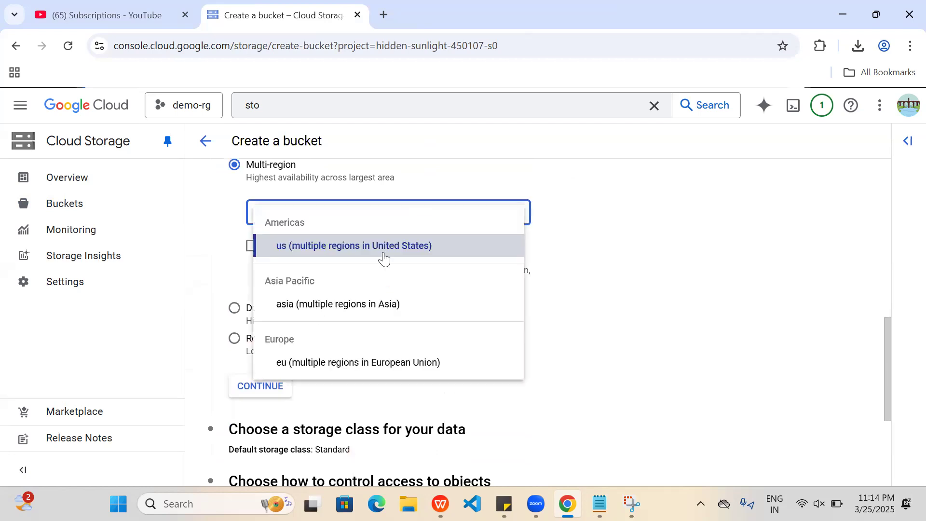
{"action": "left_click", "coordinate": [241, 312]}
{"action": "left_click", "coordinate": [235, 310]}
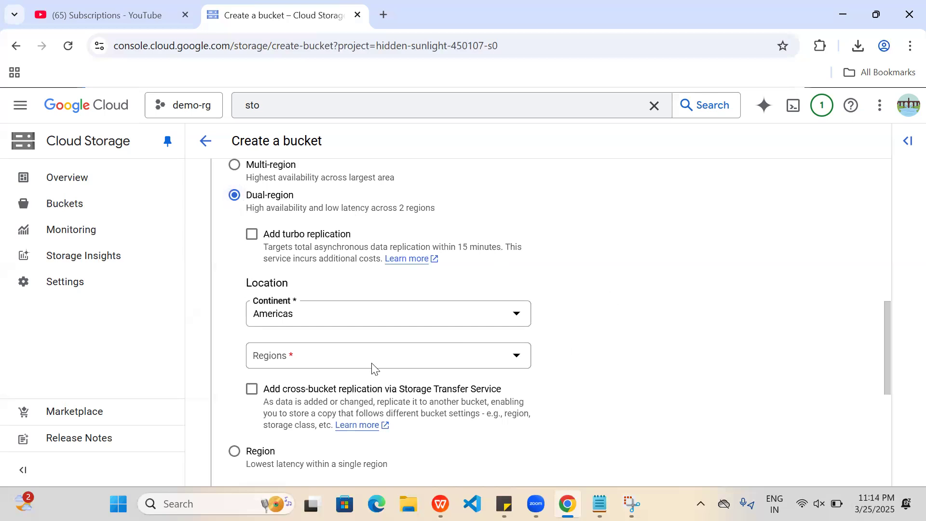
Set the location type to Region with asia-south1 (Mumbai) and continue to the storage class settings.
{"action": "scroll", "coordinate": [372, 363], "scroll_direction": "down", "scroll_amount": 2}
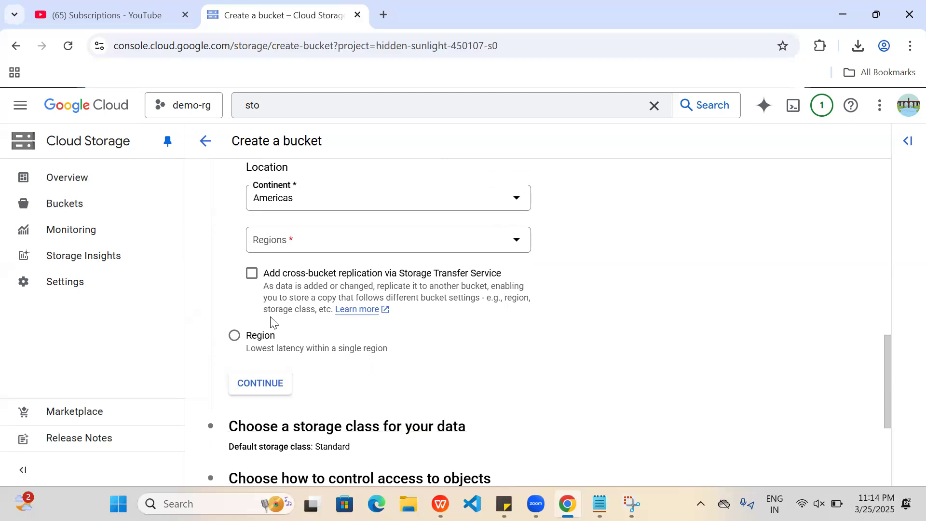
{"action": "left_click", "coordinate": [235, 337]}
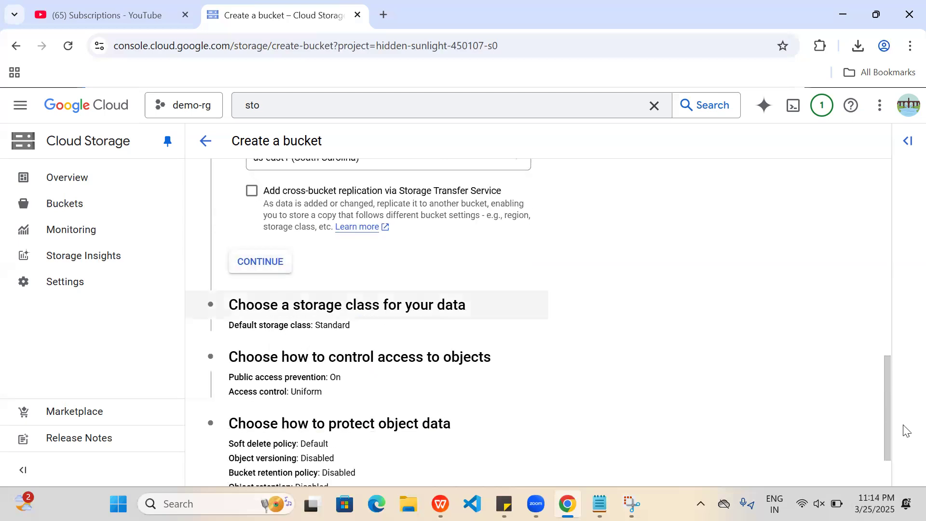
{"action": "left_click_drag", "start_coordinate": [889, 421], "coordinate": [897, 374]}
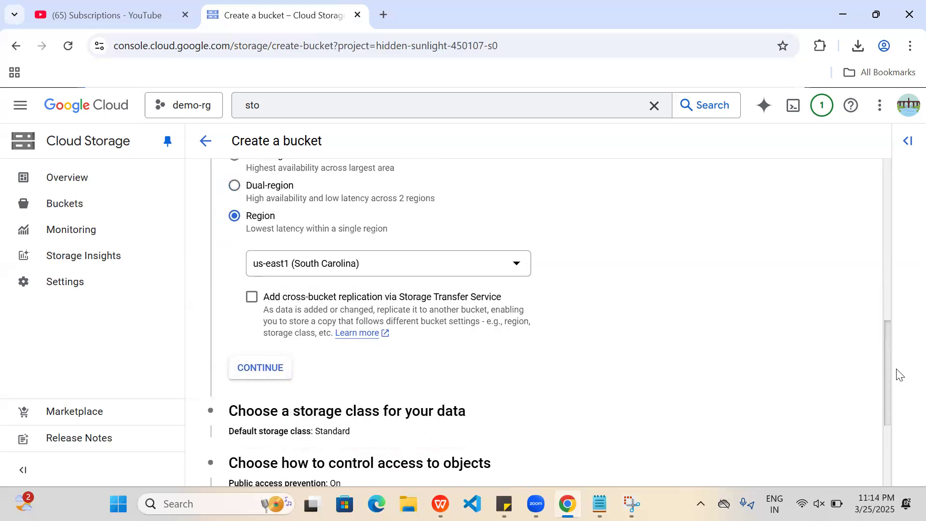
{"action": "left_click", "coordinate": [403, 269]}
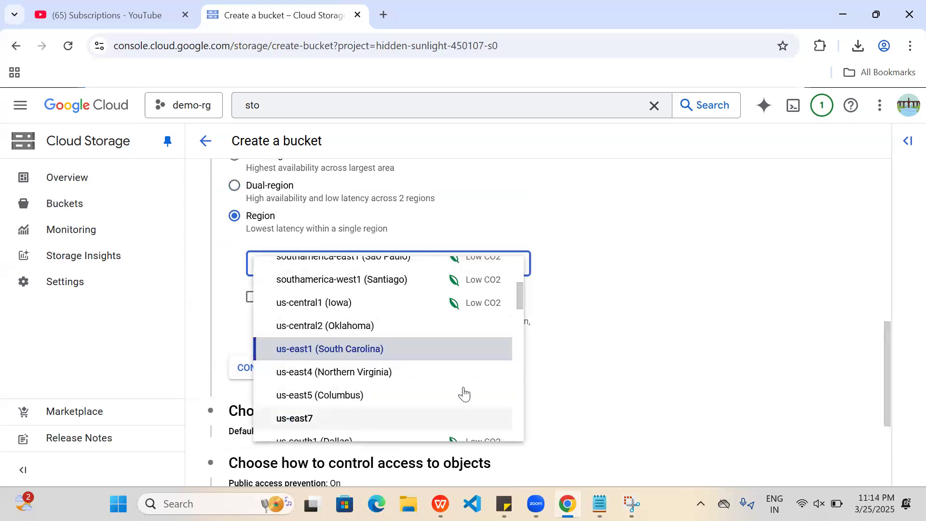
{"action": "left_click_drag", "start_coordinate": [519, 298], "coordinate": [509, 419]}
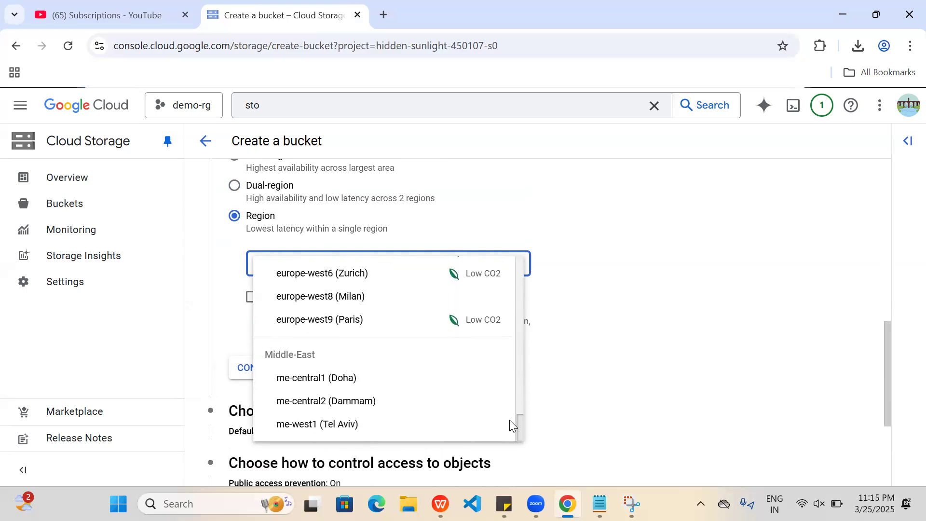
{"action": "left_click_drag", "start_coordinate": [509, 419], "coordinate": [513, 357]}
{"action": "scroll", "coordinate": [522, 396], "scroll_direction": "down", "scroll_amount": 3}
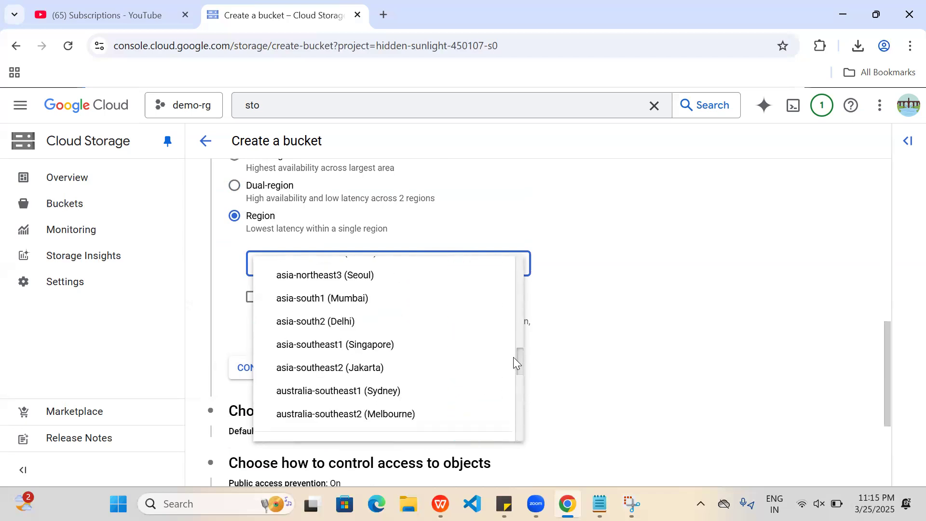
{"action": "left_click", "coordinate": [337, 299]}
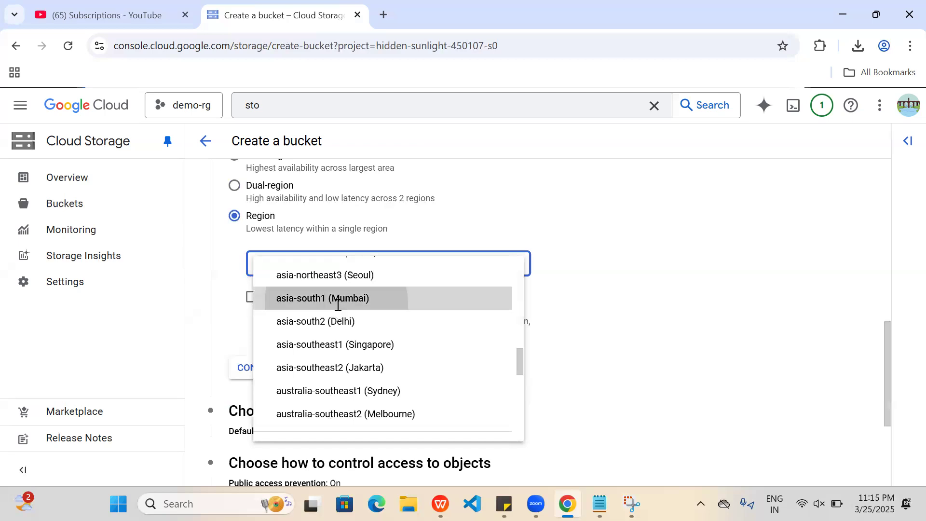
{"action": "scroll", "coordinate": [648, 332], "scroll_direction": "down", "scroll_amount": 2}
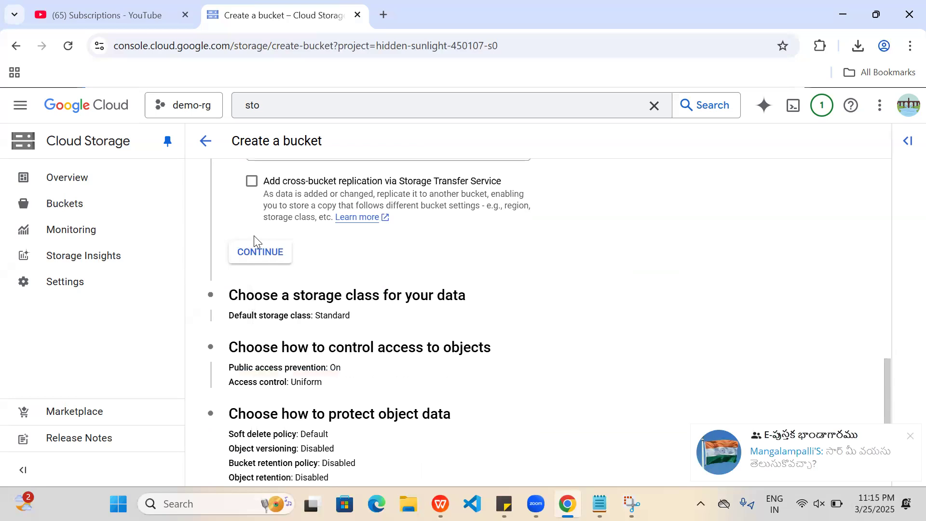
{"action": "left_click", "coordinate": [278, 255]}
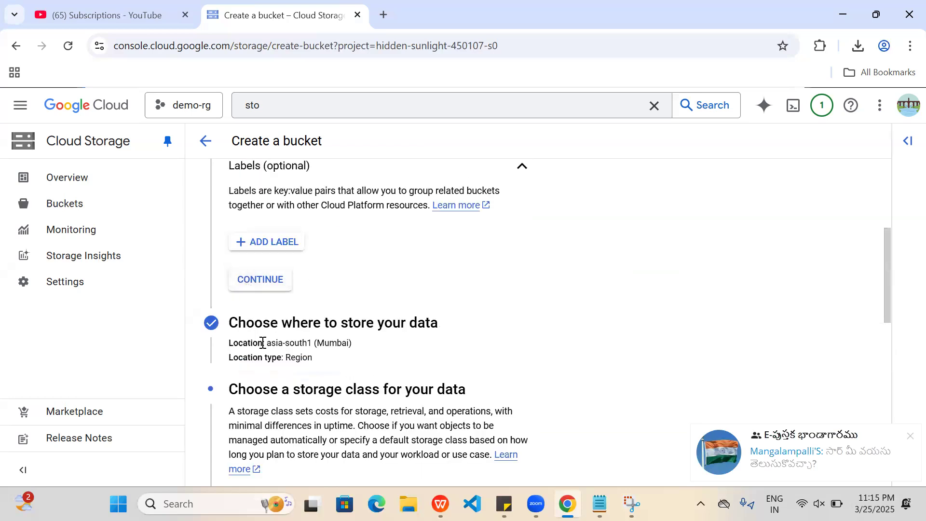
Examine the available storage classes, including the options offered under Autoclass.
{"action": "scroll", "coordinate": [239, 345], "scroll_direction": "down", "scroll_amount": 3}
{"action": "scroll", "coordinate": [273, 292], "scroll_direction": "down", "scroll_amount": 1}
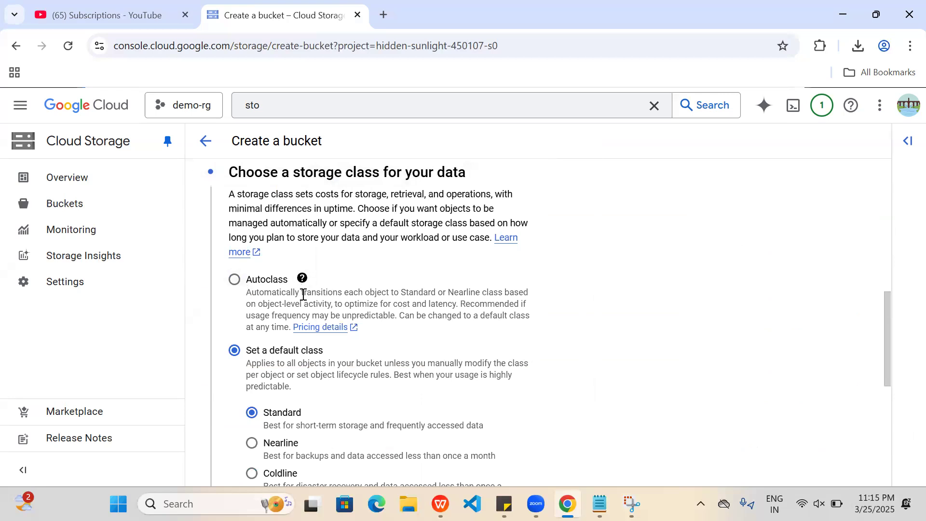
{"action": "scroll", "coordinate": [303, 294], "scroll_direction": "down", "scroll_amount": 3}
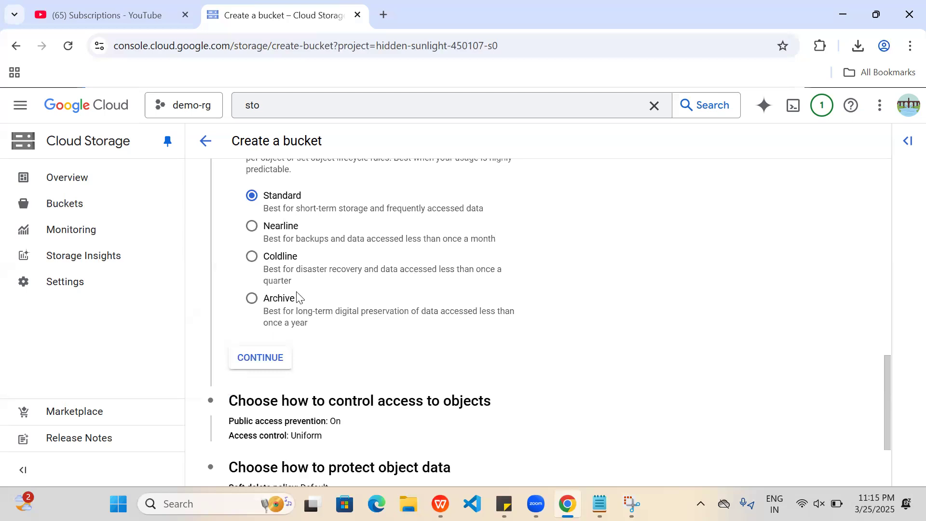
{"action": "scroll", "coordinate": [298, 297], "scroll_direction": "up", "scroll_amount": 2}
{"action": "scroll", "coordinate": [251, 299], "scroll_direction": "up", "scroll_amount": 3}
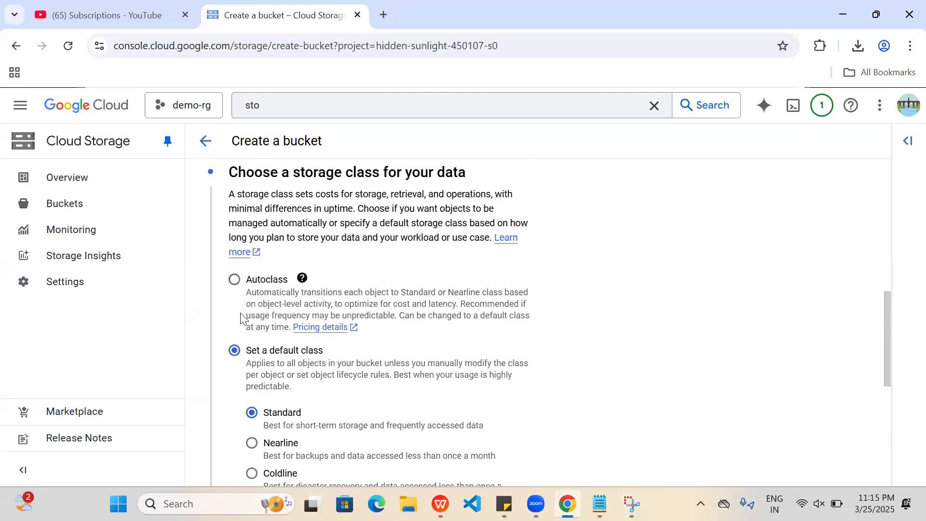
{"action": "left_click", "coordinate": [234, 283]}
{"action": "scroll", "coordinate": [349, 366], "scroll_direction": "down", "scroll_amount": 3}
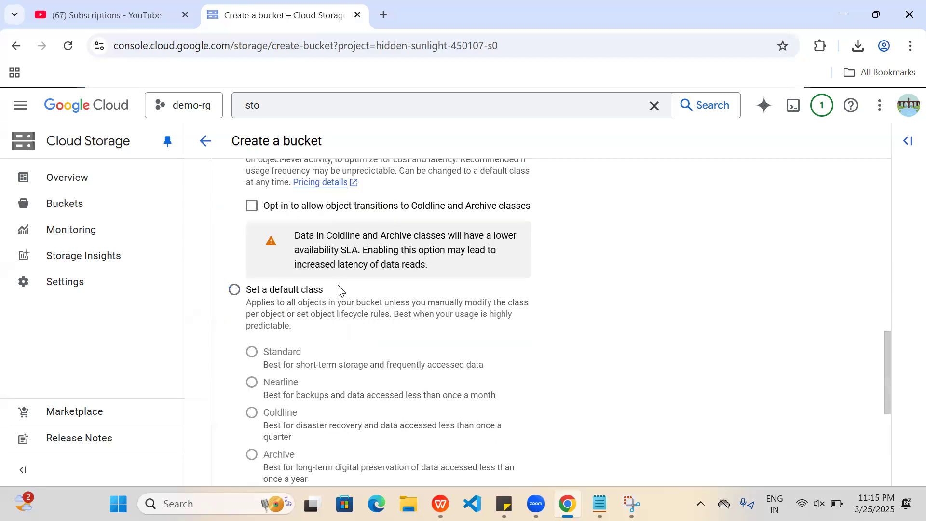
Choose to set a default class, using Standard, and continue to the object access control settings.
{"action": "left_click", "coordinate": [235, 290]}
{"action": "scroll", "coordinate": [264, 261], "scroll_direction": "down", "scroll_amount": 3}
{"action": "scroll", "coordinate": [265, 260], "scroll_direction": "down", "scroll_amount": 1}
{"action": "left_click", "coordinate": [267, 232]}
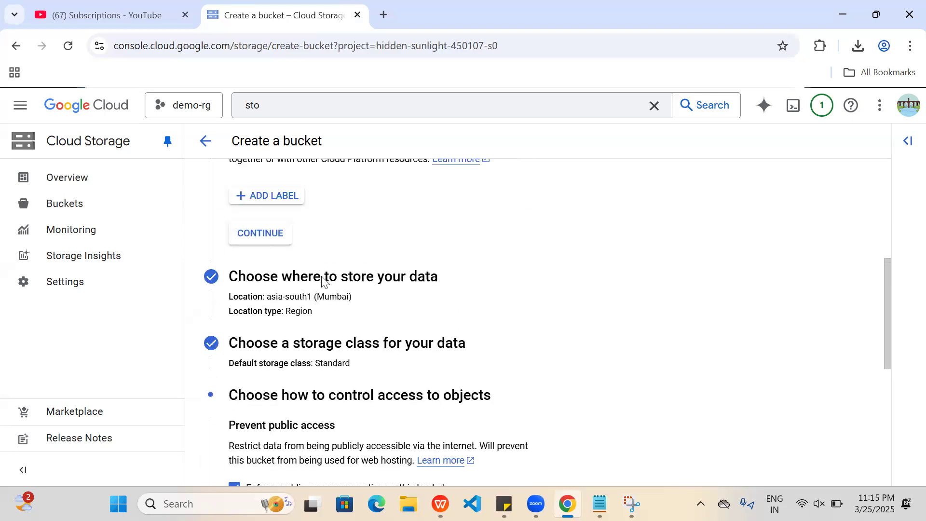
{"action": "scroll", "coordinate": [322, 281], "scroll_direction": "down", "scroll_amount": 5}
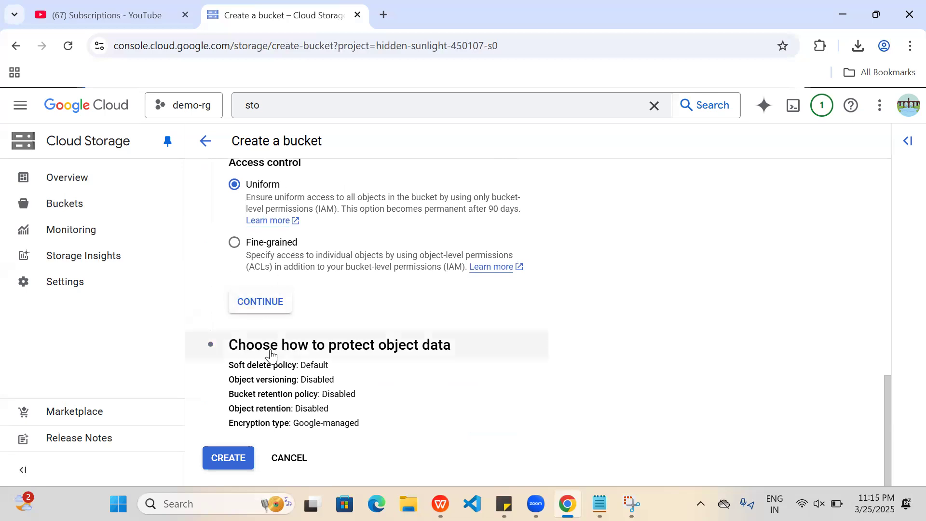
Continue with Uniform access control to the data protection settings and examine the soft delete, object versioning and retention options.
{"action": "left_click", "coordinate": [274, 302]}
{"action": "scroll", "coordinate": [304, 313], "scroll_direction": "down", "scroll_amount": 3}
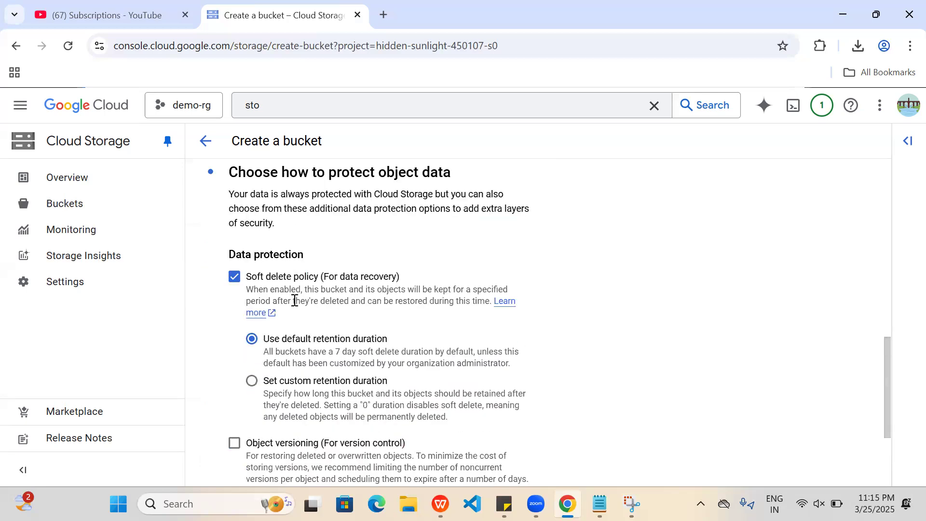
{"action": "scroll", "coordinate": [295, 301], "scroll_direction": "up", "scroll_amount": 2}
{"action": "scroll", "coordinate": [327, 285], "scroll_direction": "down", "scroll_amount": 1}
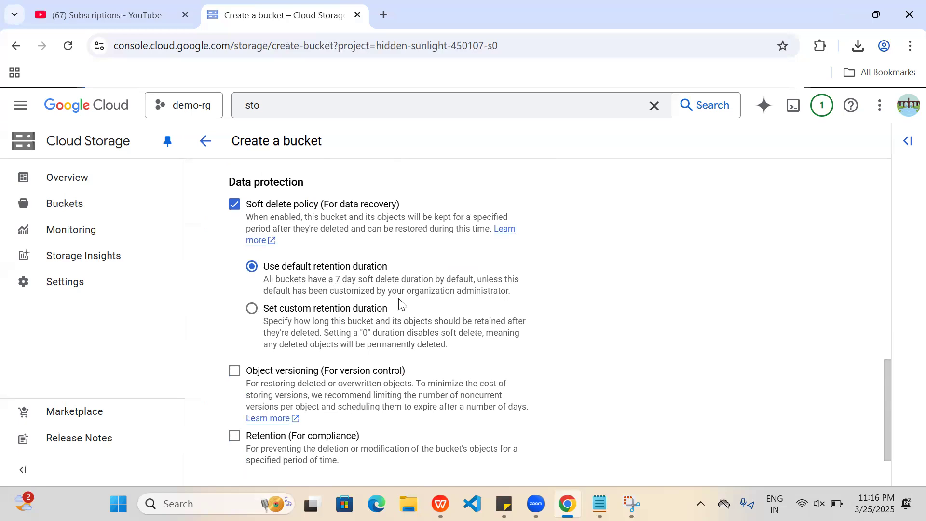
{"action": "scroll", "coordinate": [399, 308], "scroll_direction": "down", "scroll_amount": 1}
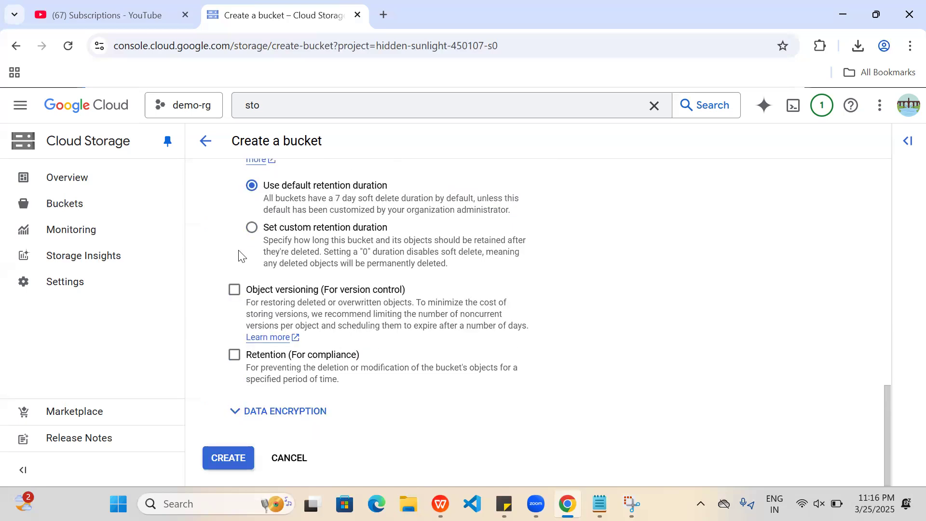
{"action": "scroll", "coordinate": [238, 255], "scroll_direction": "up", "scroll_amount": 2}
{"action": "scroll", "coordinate": [330, 296], "scroll_direction": "down", "scroll_amount": 2}
{"action": "scroll", "coordinate": [242, 295], "scroll_direction": "up", "scroll_amount": 1}
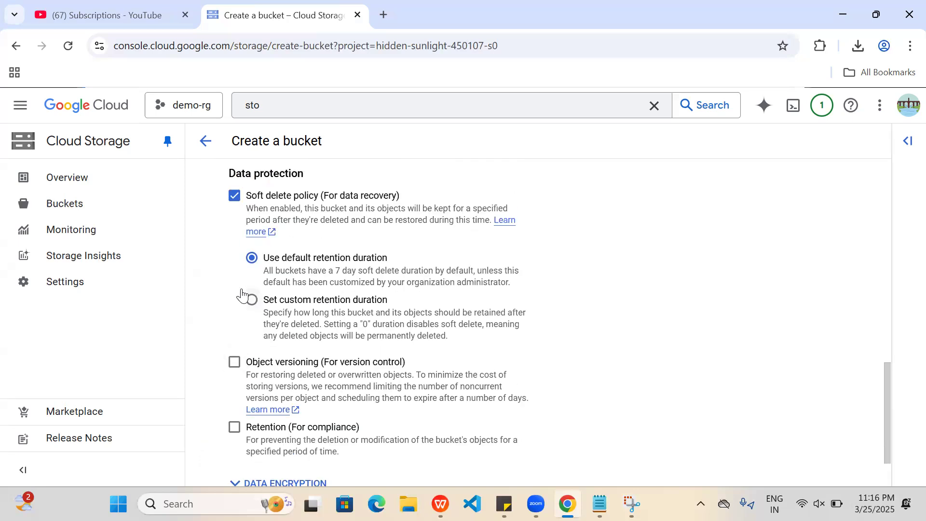
Enable object versioning for the bucket and set the maximum number of versions per object to 5.
{"action": "left_click", "coordinate": [236, 371]}
{"action": "scroll", "coordinate": [269, 419], "scroll_direction": "down", "scroll_amount": 5}
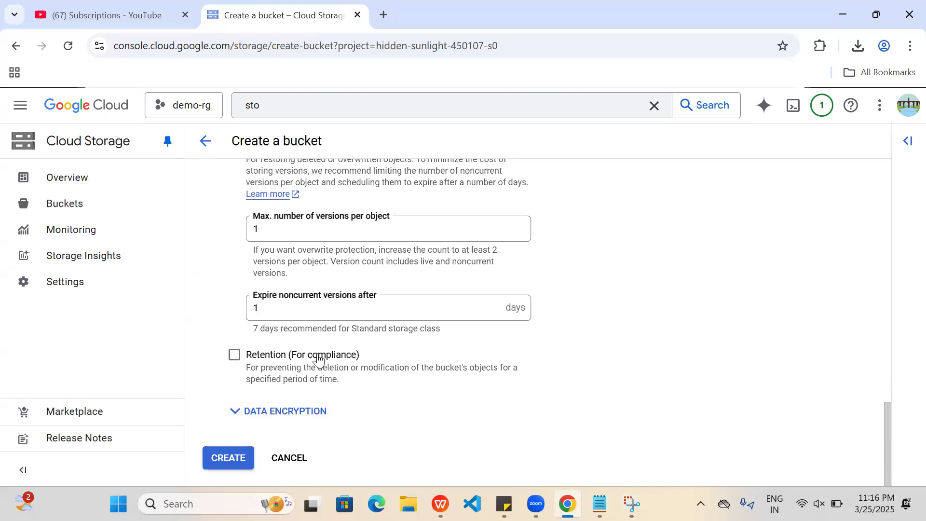
{"action": "left_click", "coordinate": [314, 231]}
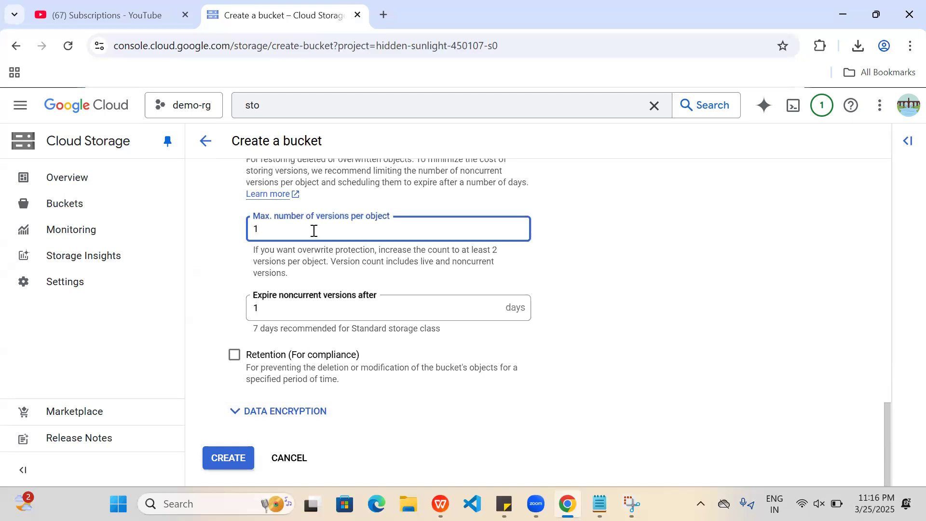
{"action": "key", "text": "BackSpace"}
{"action": "type", "text": "5"}
Set noncurrent object versions to expire after 7 days.
{"action": "left_click", "coordinate": [338, 315]}
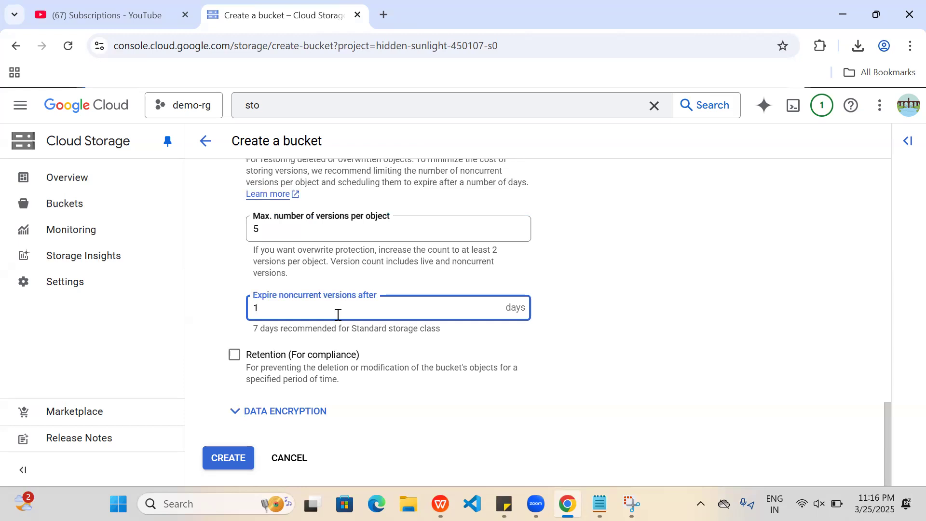
{"action": "key", "text": "BackSpace"}
{"action": "type", "text": "4"}
{"action": "key", "text": "BackSpace"}
{"action": "type", "text": "7"}
Create the bucket and confirm enforcing public access prevention on it.
{"action": "left_click", "coordinate": [240, 456]}
{"action": "left_click_drag", "start_coordinate": [239, 457], "coordinate": [397, 397]}
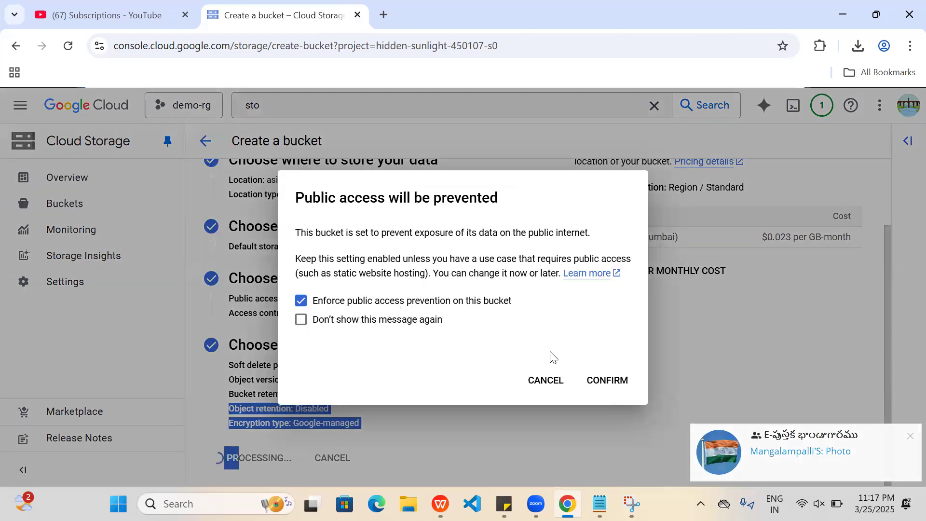
{"action": "left_click", "coordinate": [607, 381]}
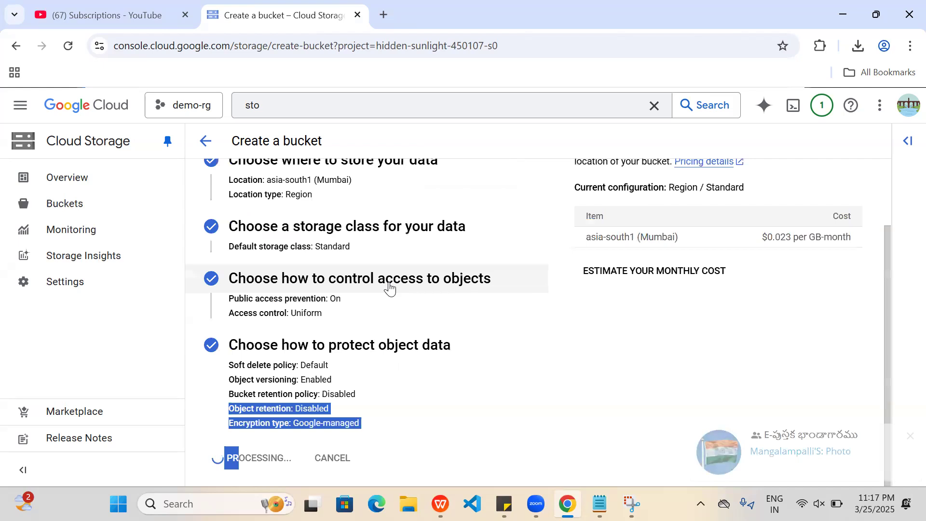